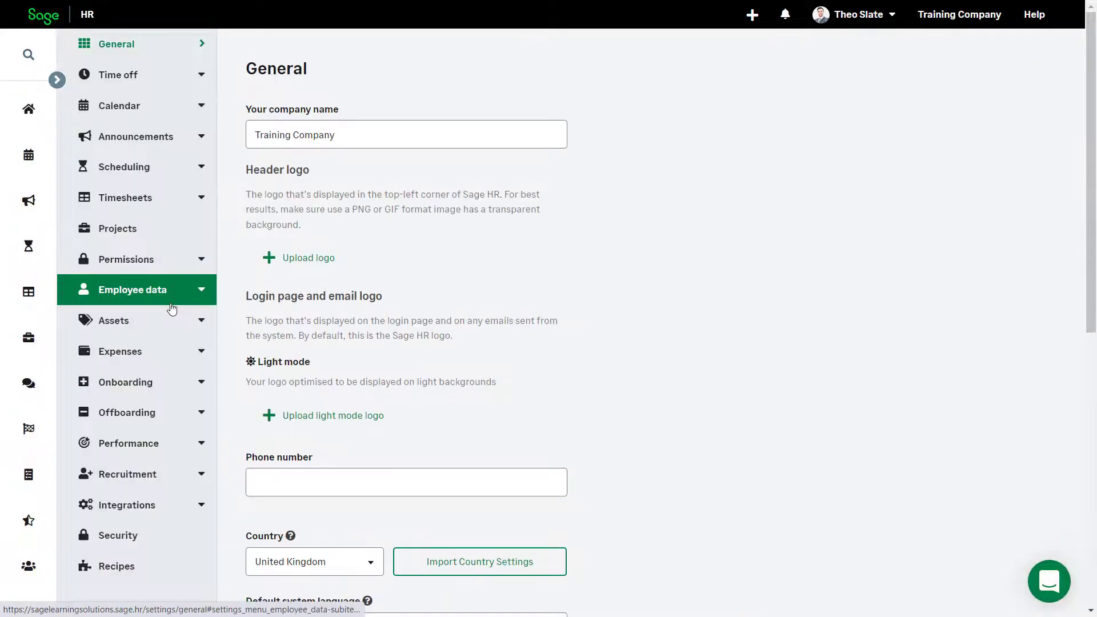
Expand Employee data in the Settings sidebar and go to the Custom fields page
click(171, 306)
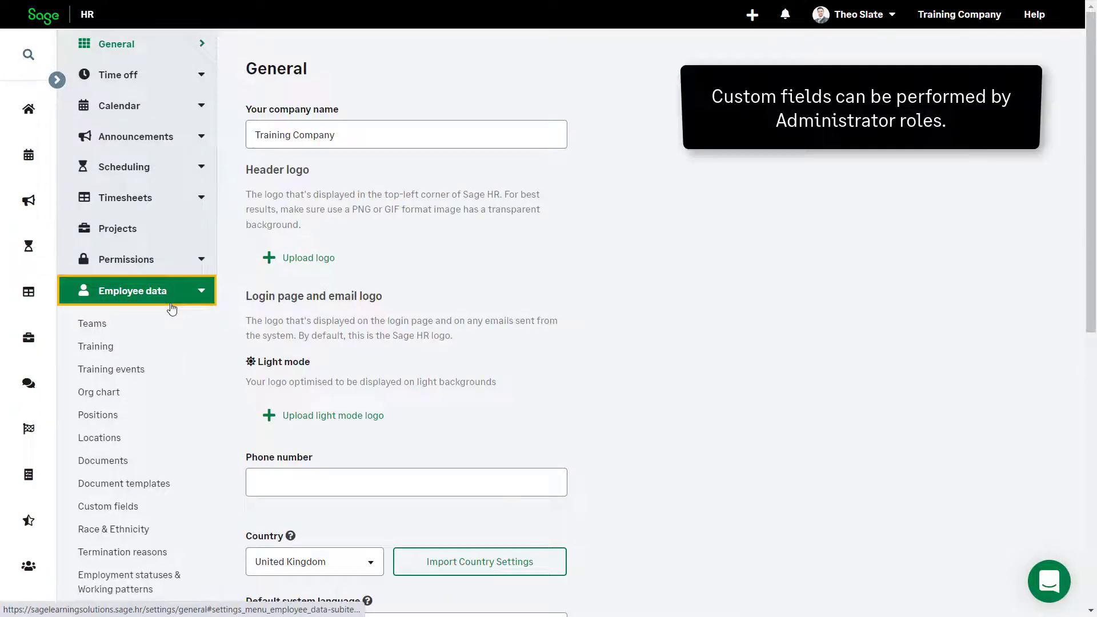
scroll(171, 309, down, 3)
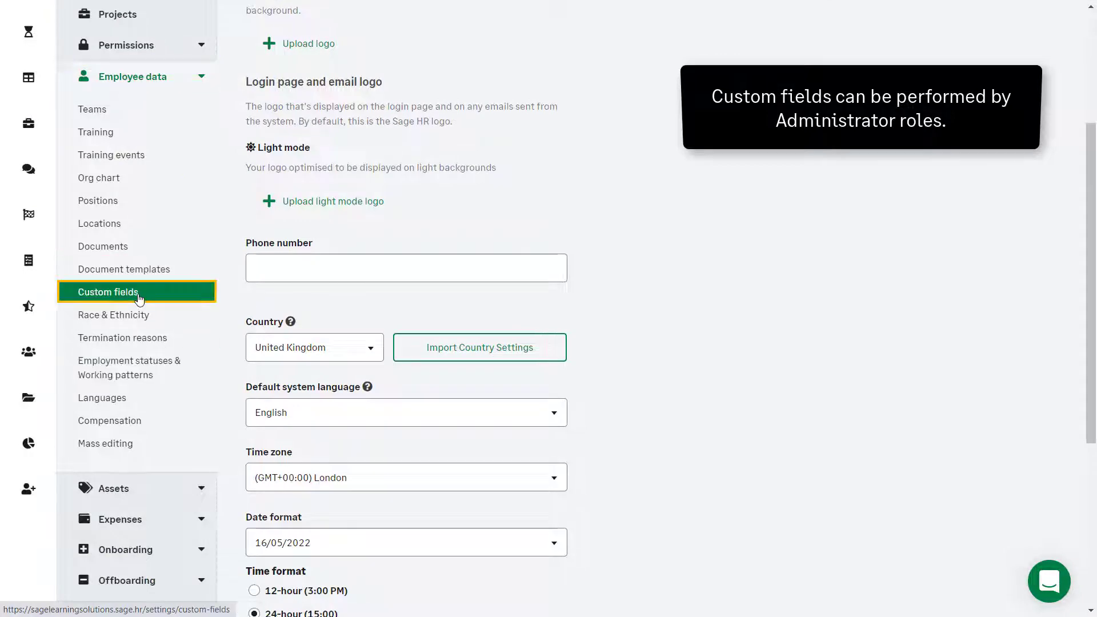
click(139, 294)
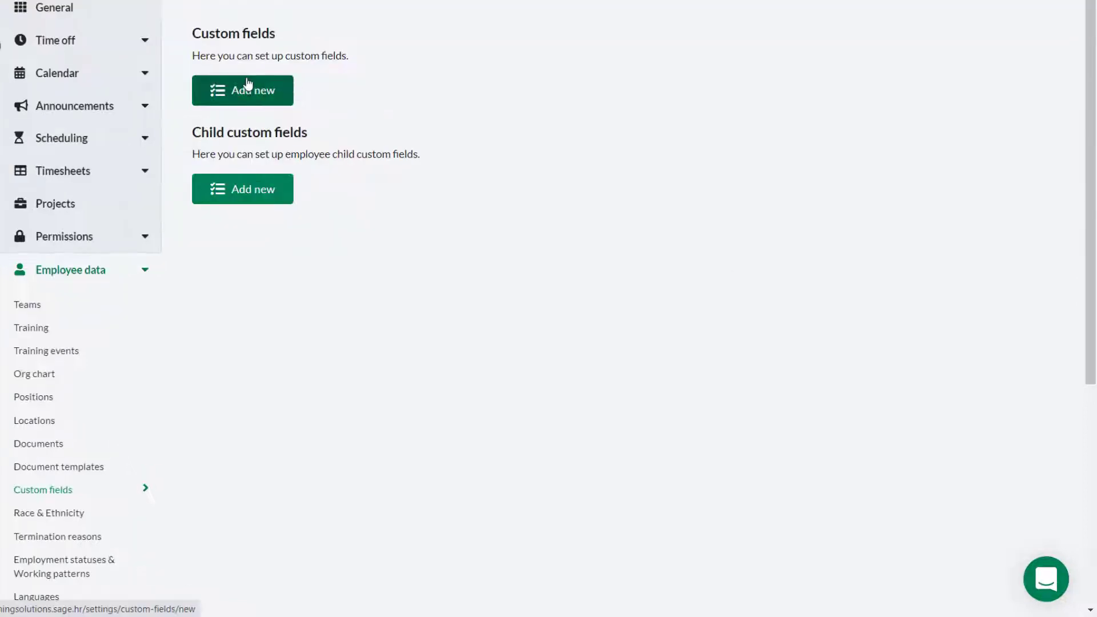
Add a new custom field named 'Tshirt size' with type Dropdown, ready to pick its location
click(311, 118)
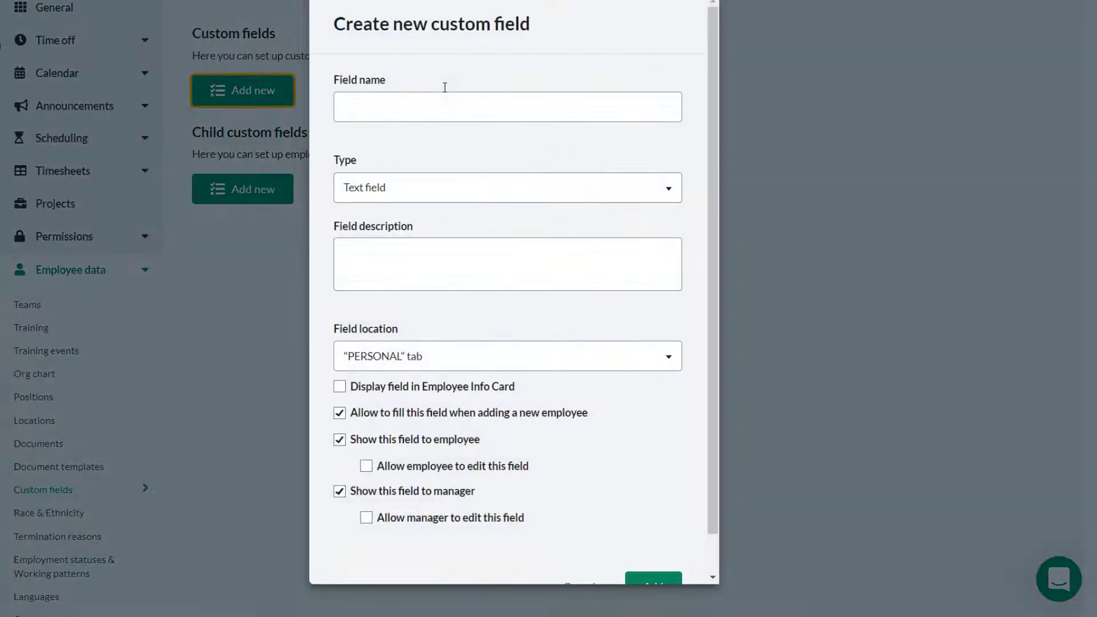
click(452, 113)
text(Tshirt si)
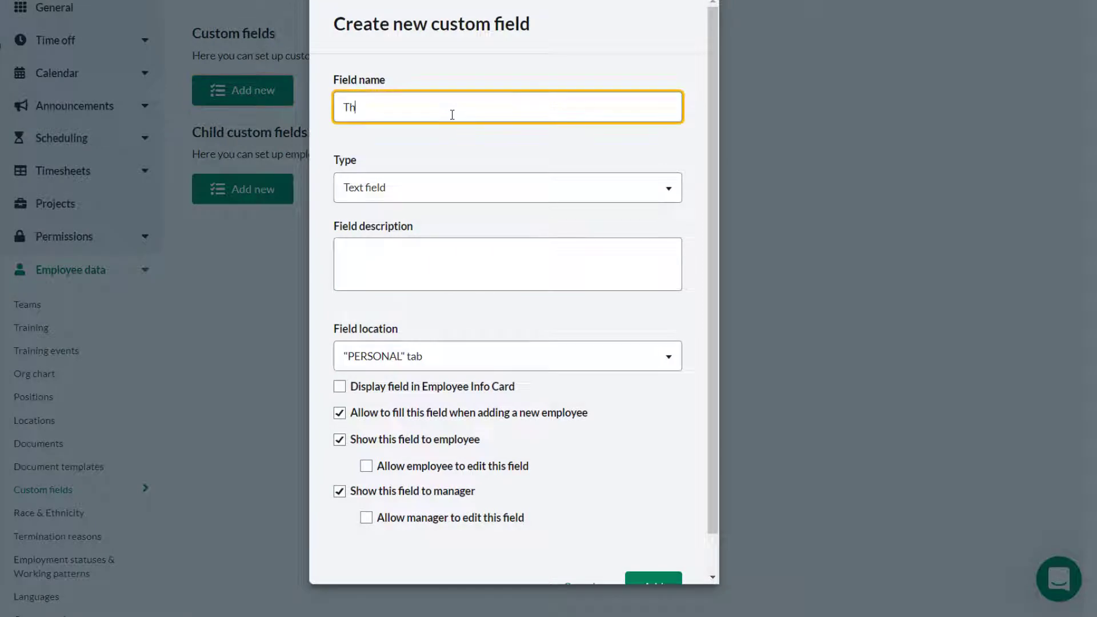
text(ze)
click(405, 199)
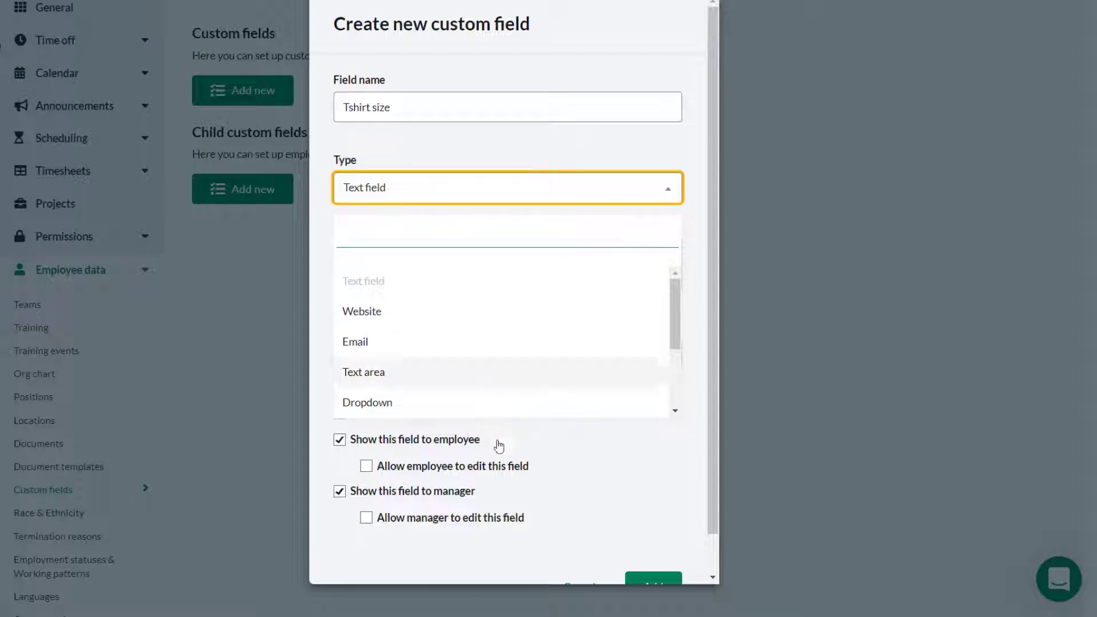
click(372, 403)
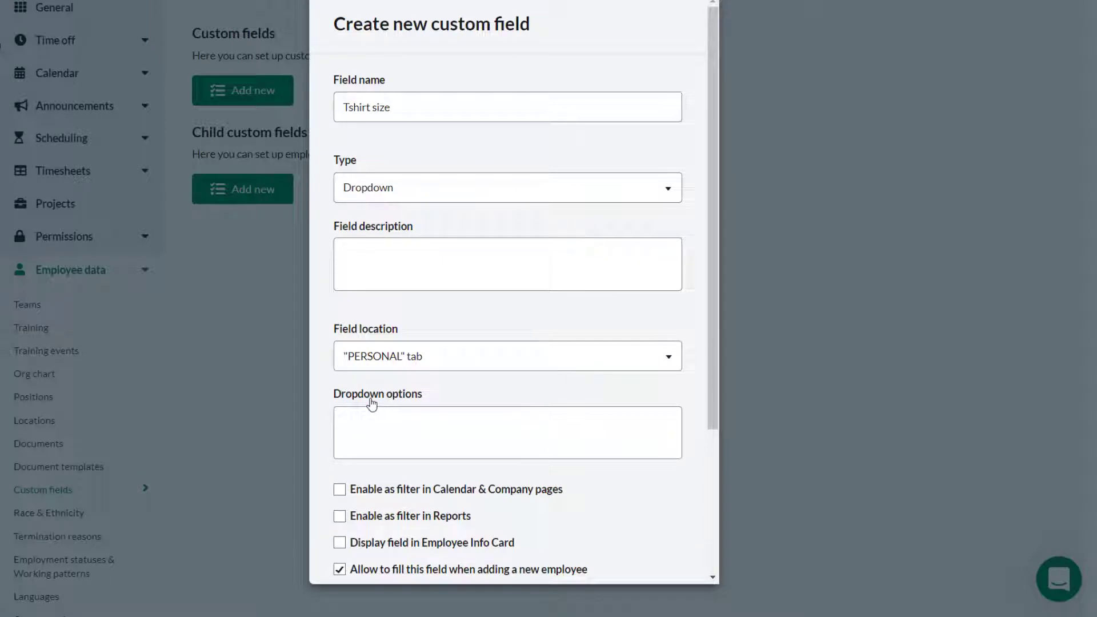
click(373, 254)
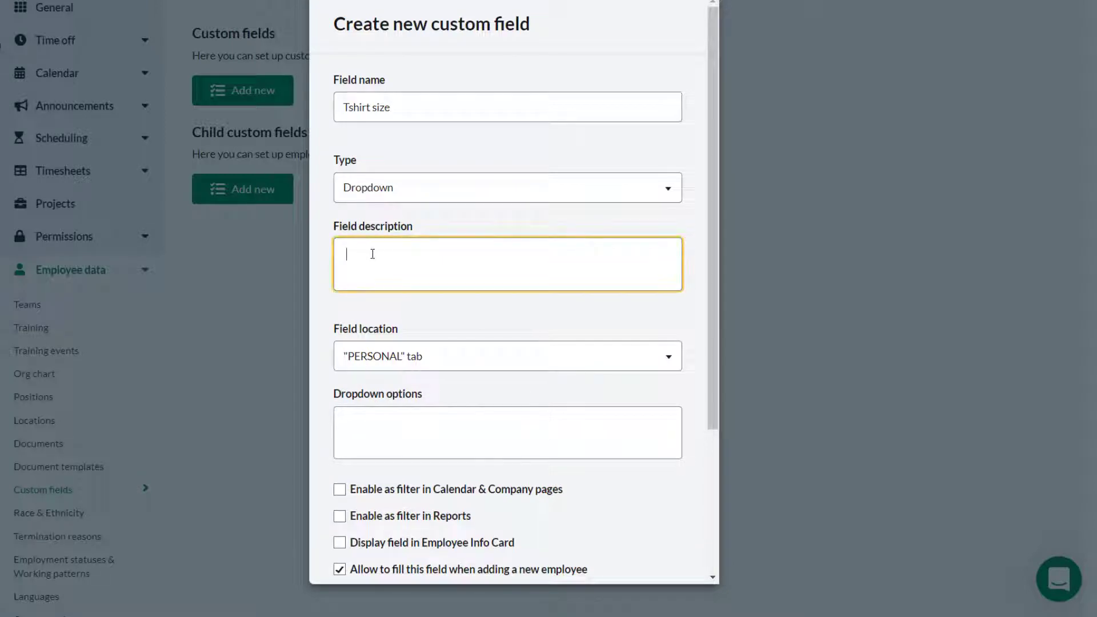
click(449, 363)
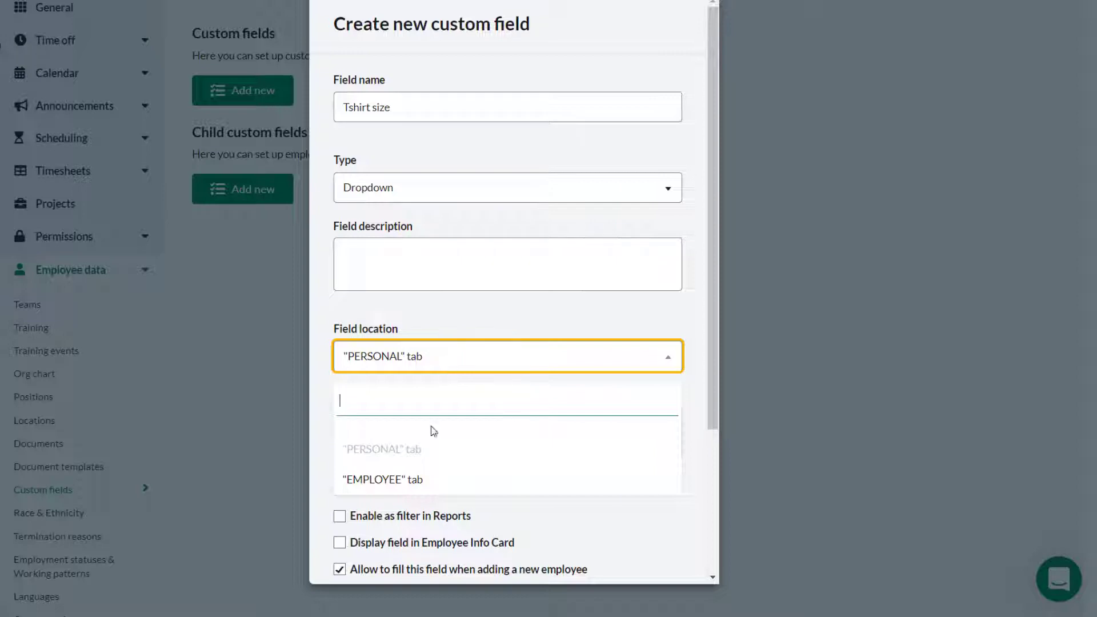
Place the field on the EMPLOYEE tab with dropdown options S, M, L, XL, XXL
click(417, 485)
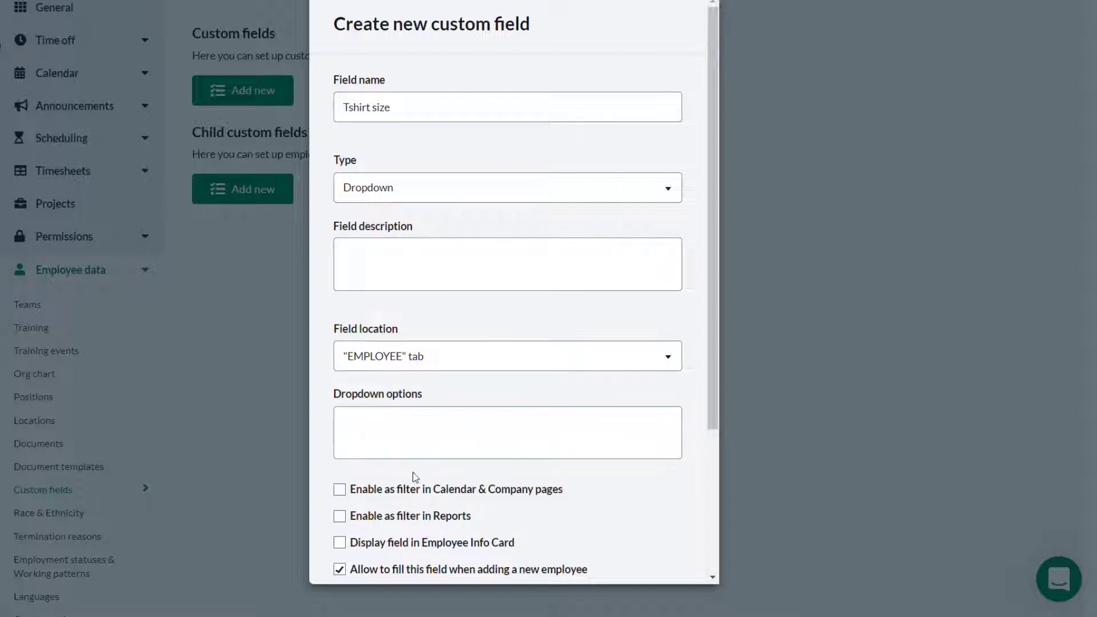
click(394, 428)
text(S )
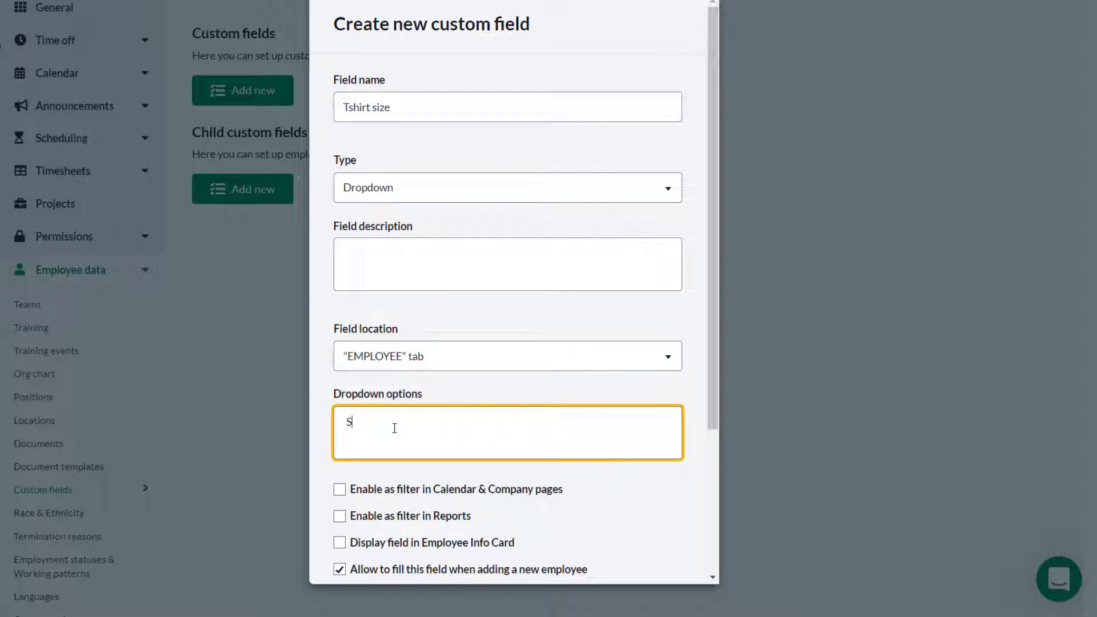
text(M)
key(Return)
text(L)
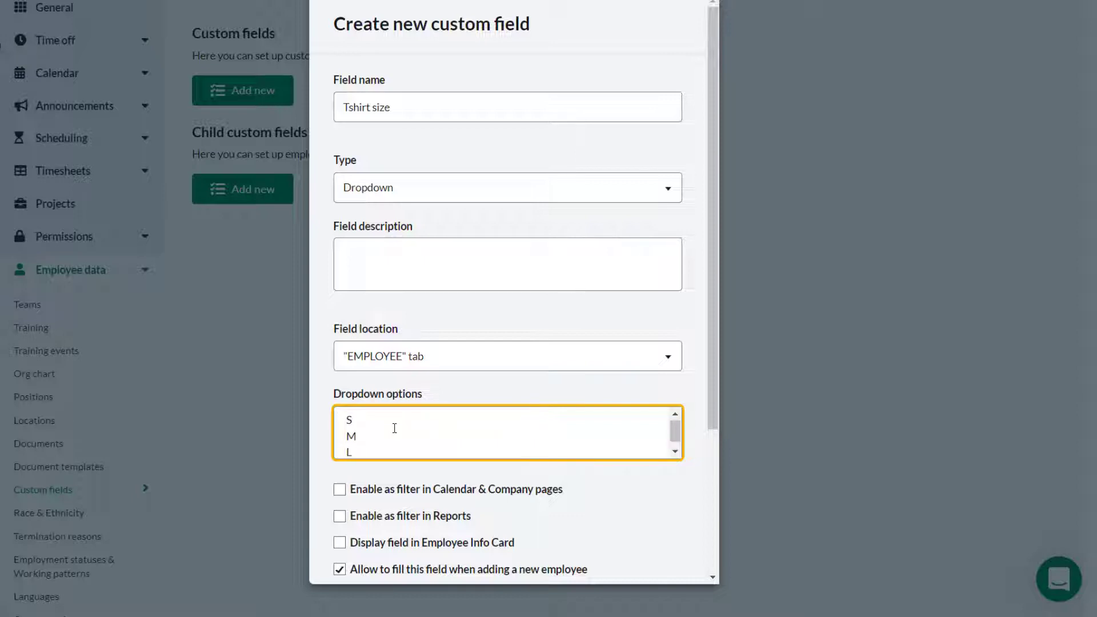
key(Return)
text(XL)
key(Return)
text(XXL)
Enable the field as a Reports filter and allow employees to edit it
click(437, 519)
click(436, 518)
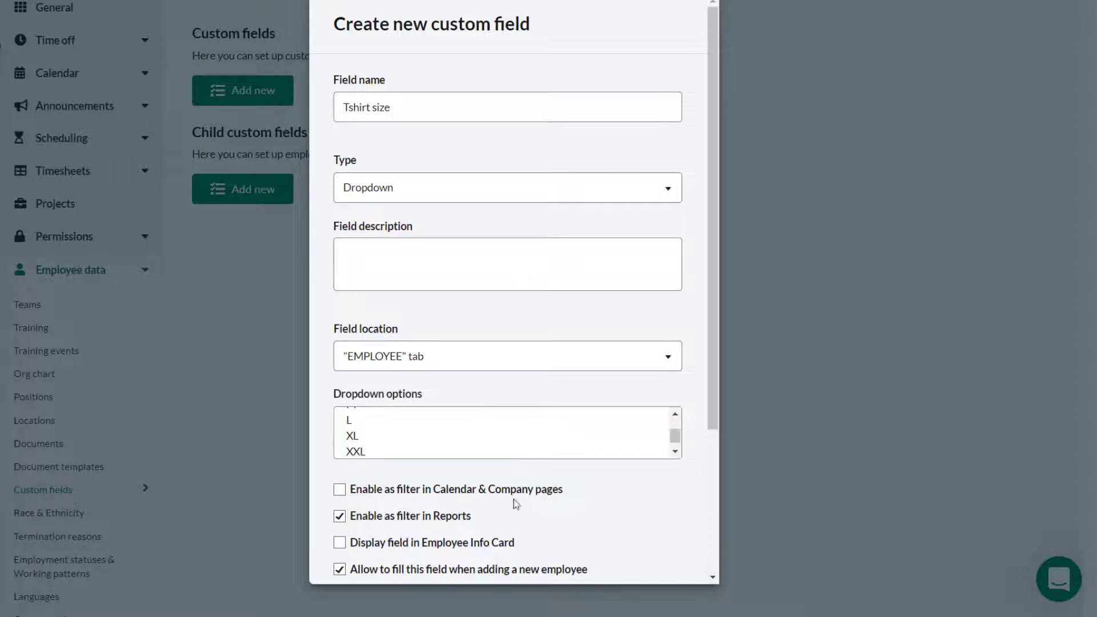
scroll(600, 518, down, 3)
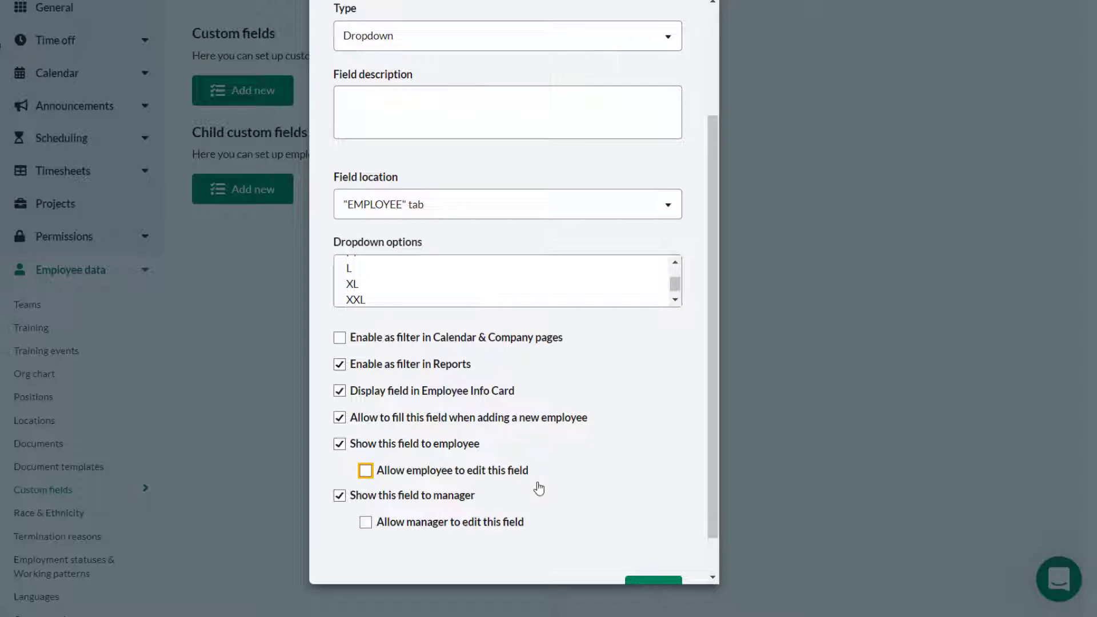
click(491, 479)
scroll(573, 490, down, 1)
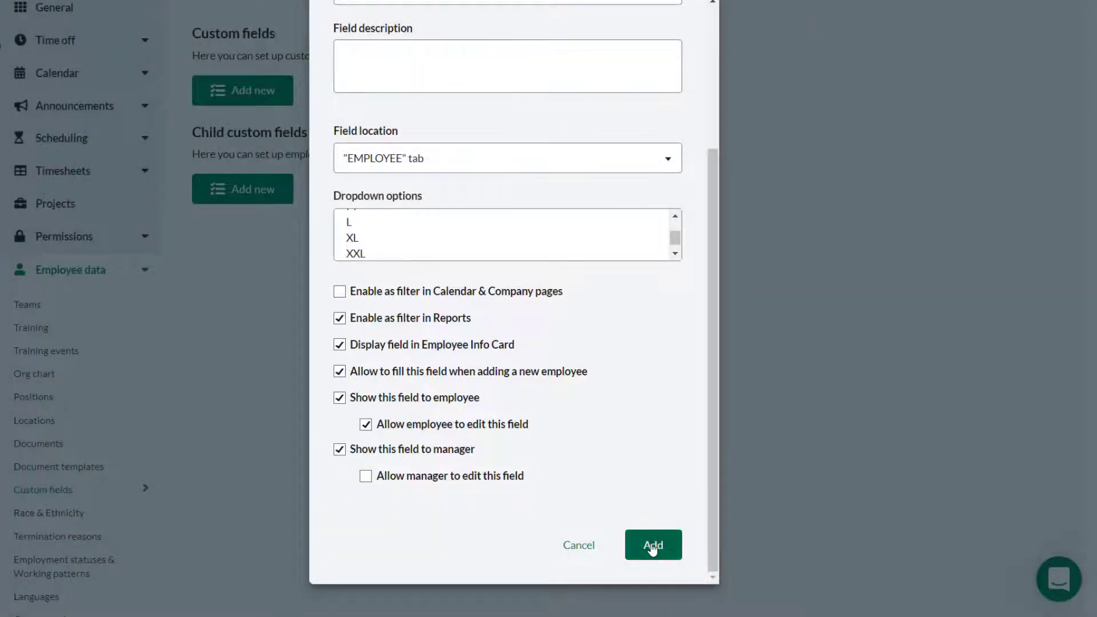
Add the Tshirt size field and try limiting eligibility to the Communications team
click(653, 547)
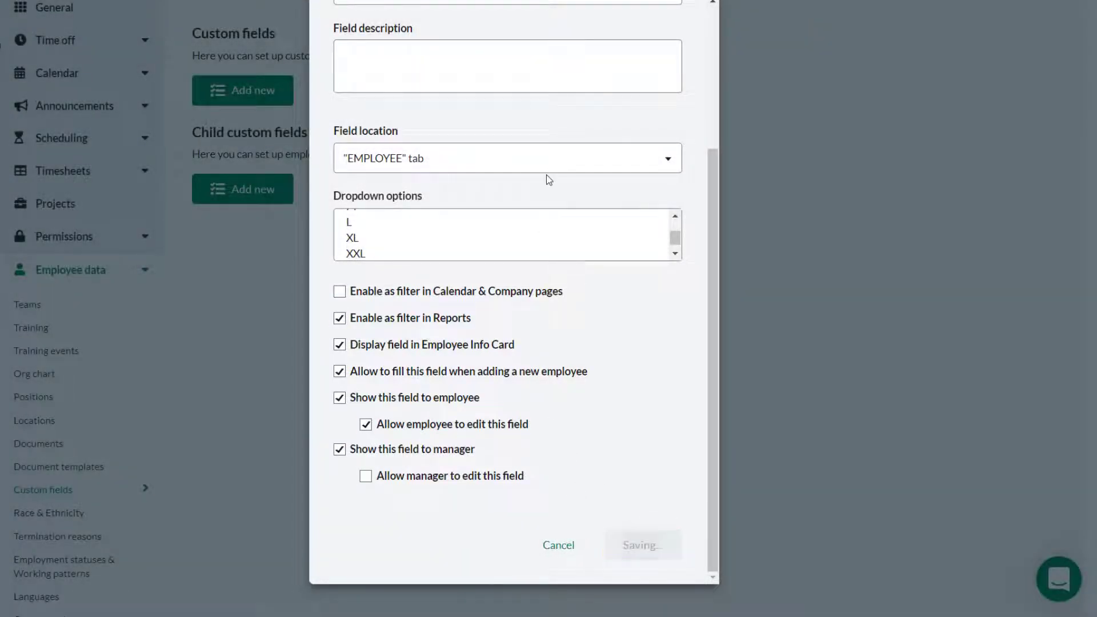
click(315, 137)
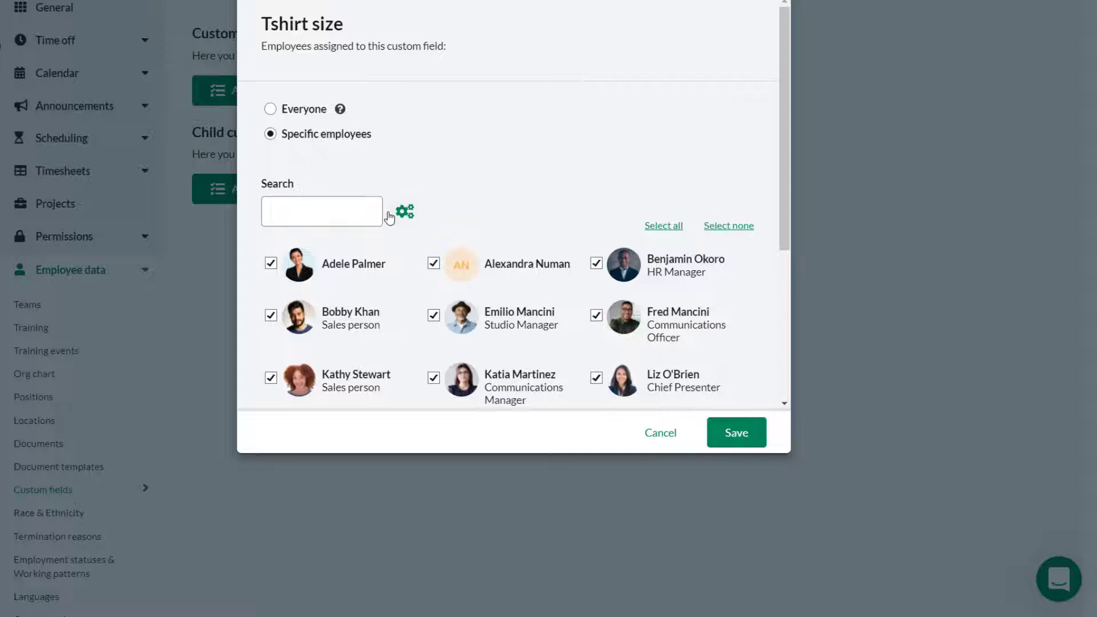
click(401, 215)
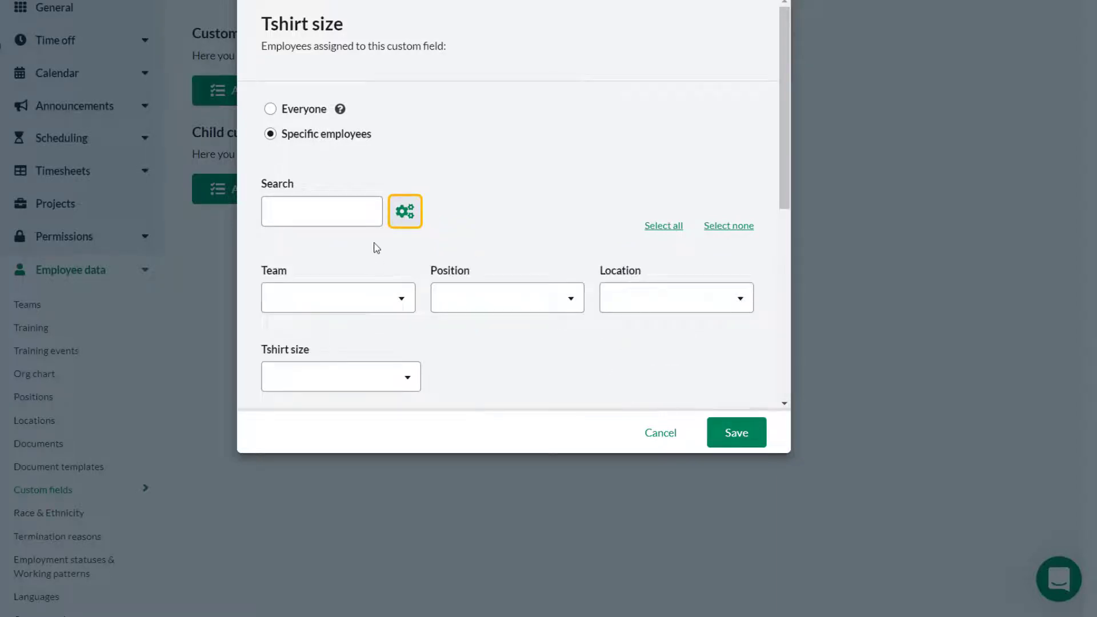
click(401, 304)
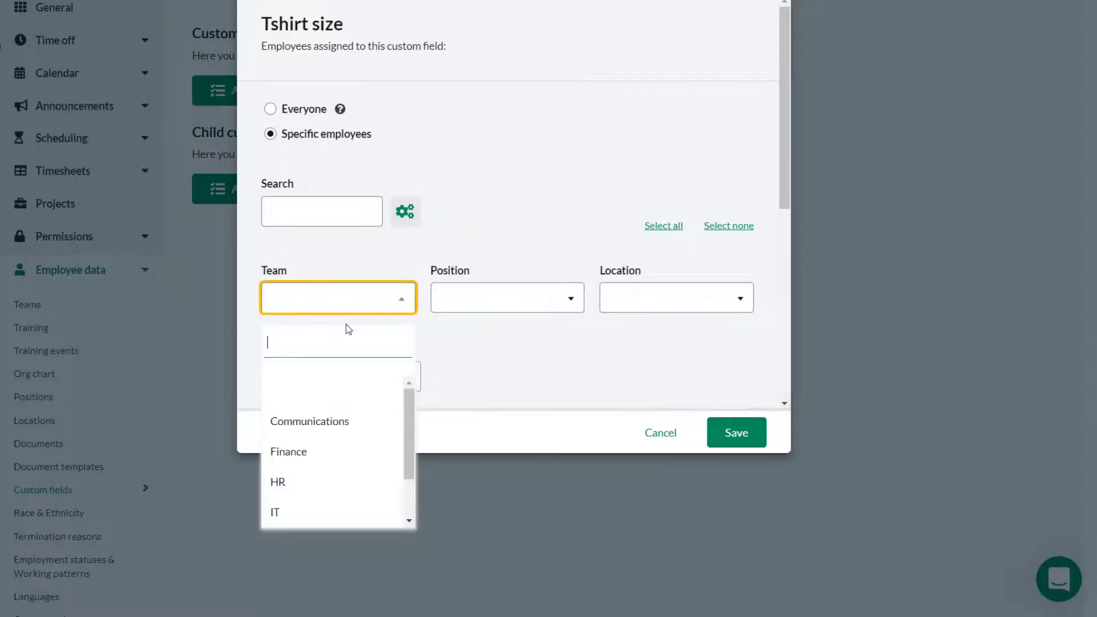
click(314, 421)
Switch the field's eligibility to Everyone and save it
scroll(593, 333, down, 2)
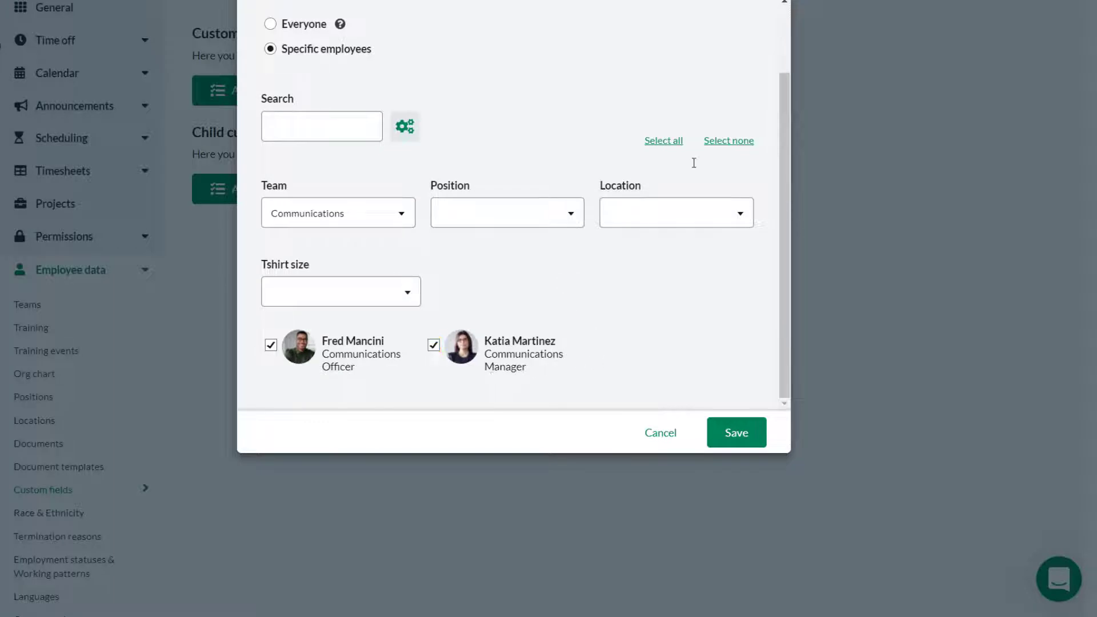
click(293, 24)
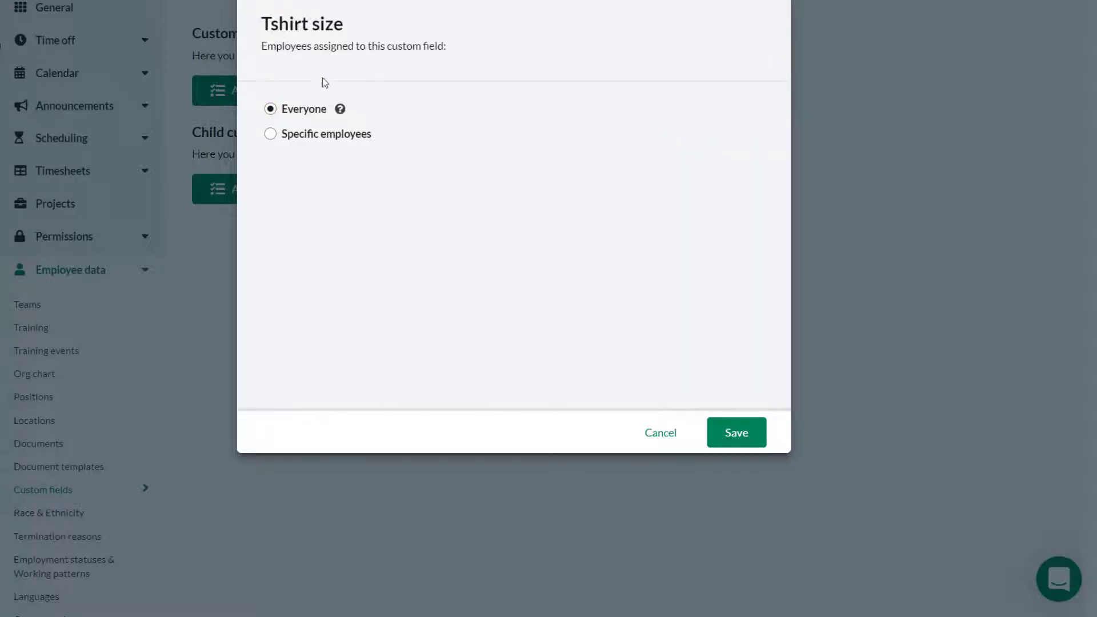
click(726, 443)
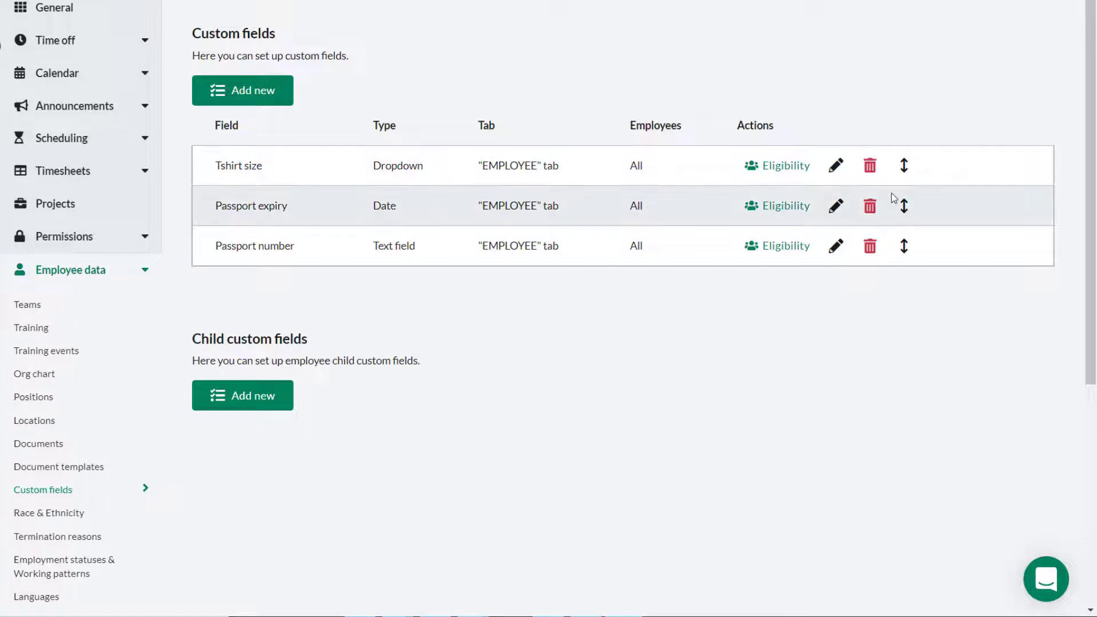
Drag Passport expiry below Passport number in the custom fields list
drag(902, 206, 897, 285)
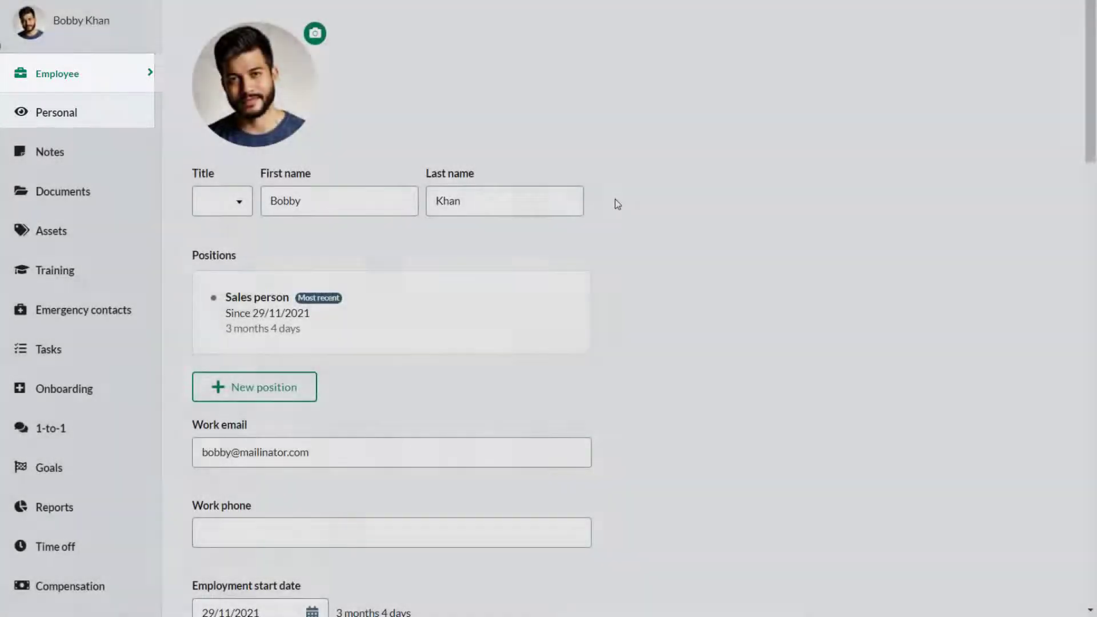
Set the employee's Tshirt size to S, then change it to L
scroll(615, 201, down, 15)
click(365, 411)
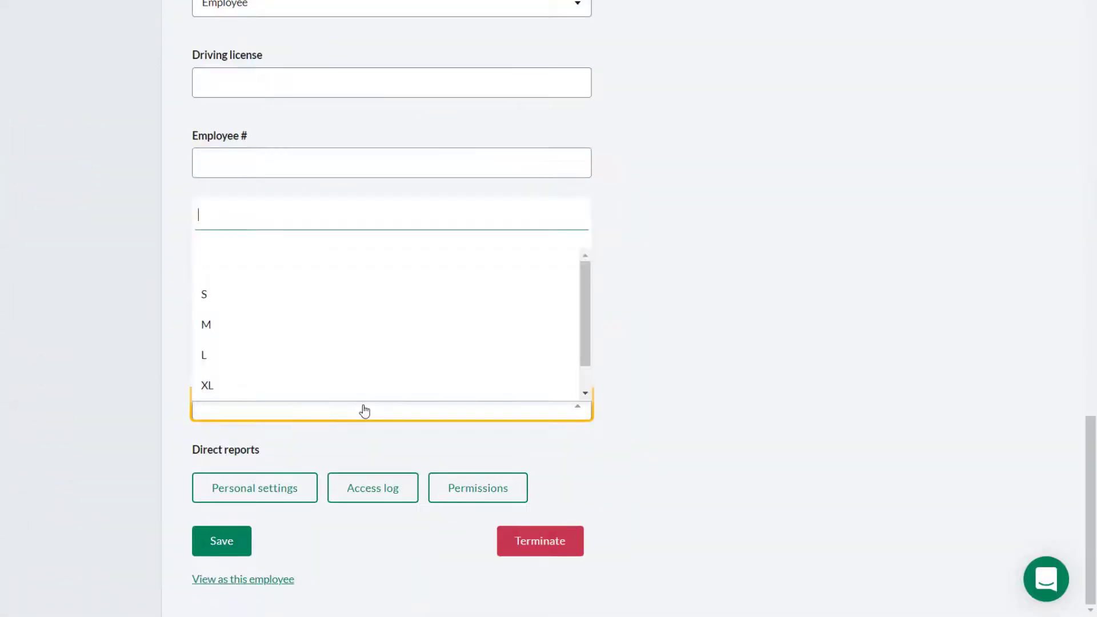
click(233, 300)
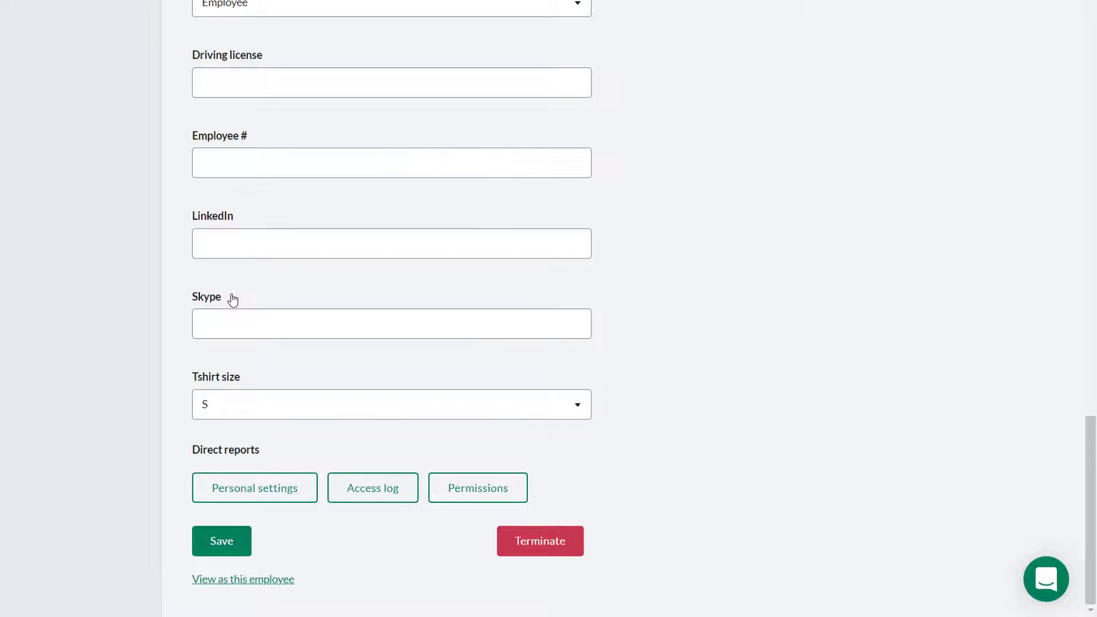
click(250, 412)
click(224, 365)
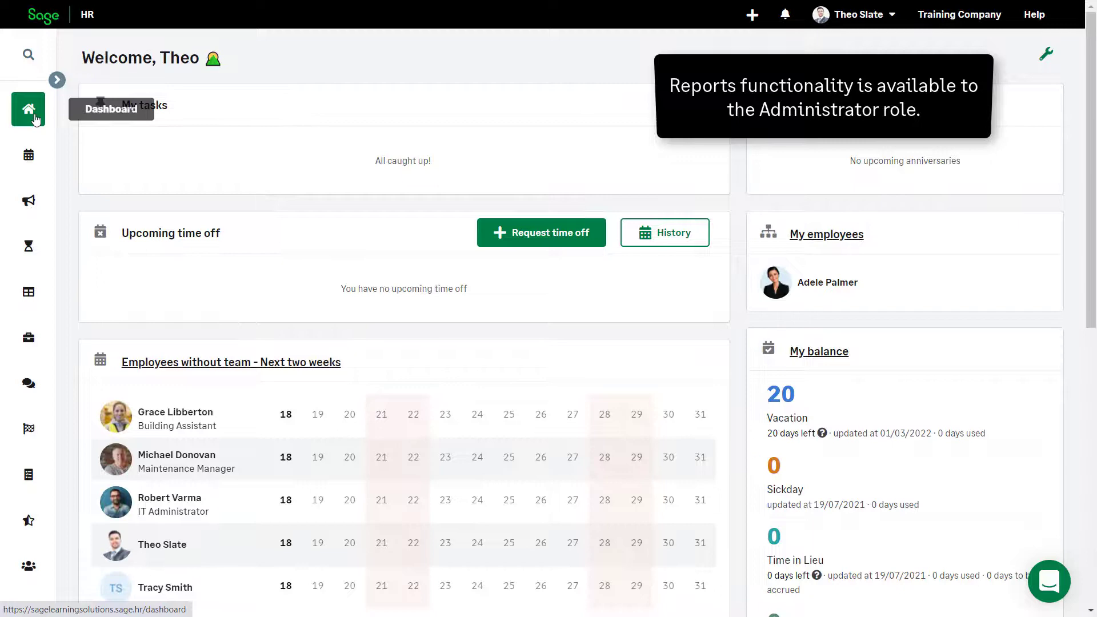
Start a new report under Reports > Employee data > Custom reports and find Tshirt size among custom fields
scroll(27, 444, down, 4)
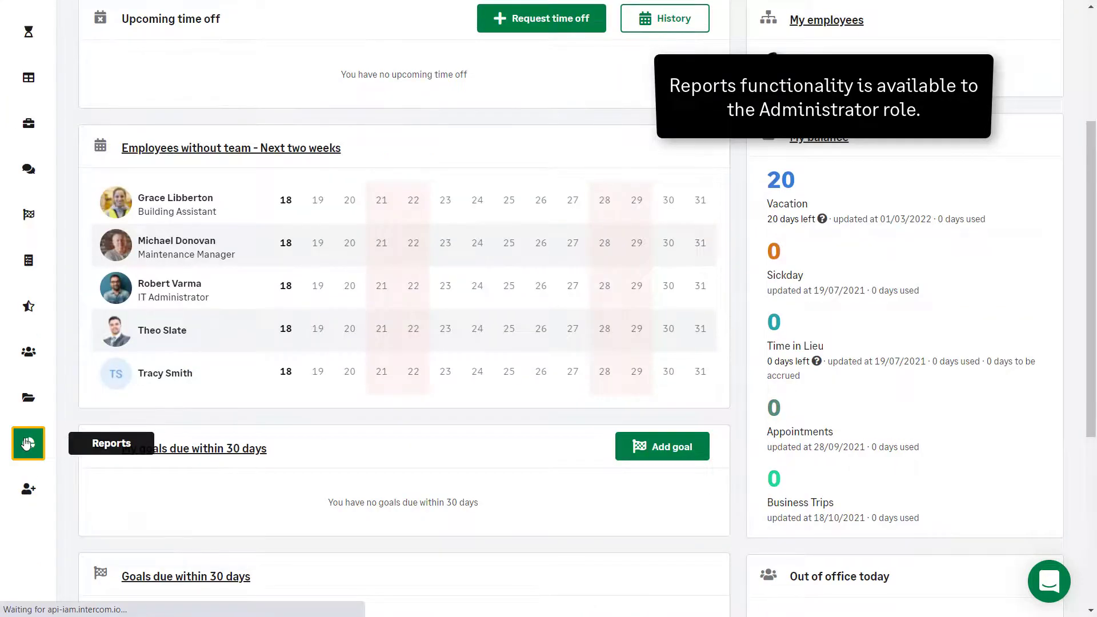
click(26, 444)
click(132, 336)
scroll(133, 350, down, 5)
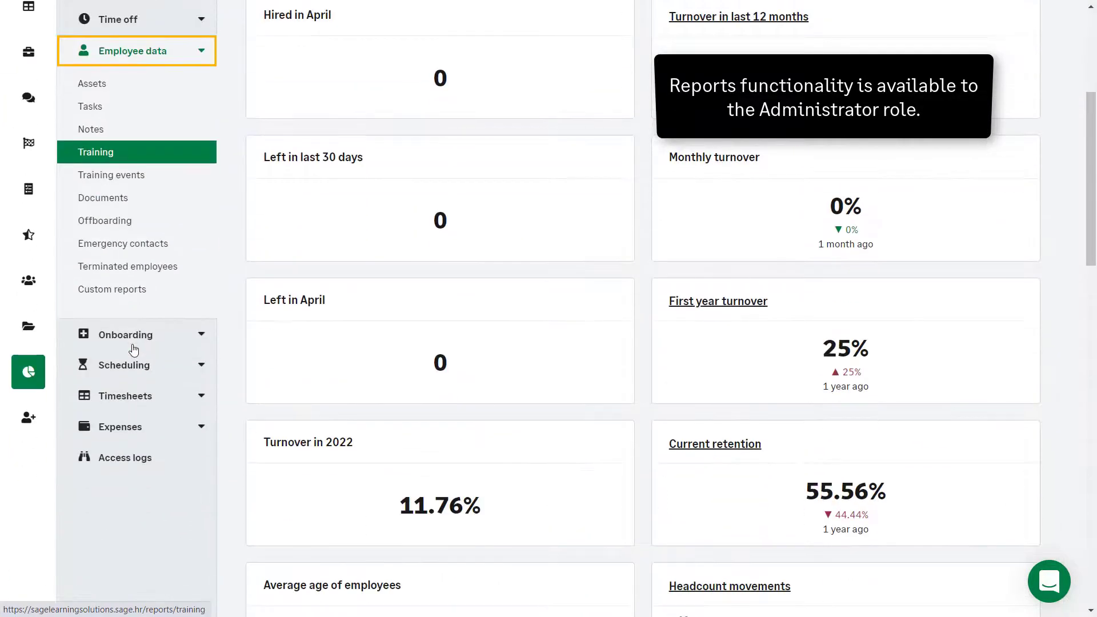
click(103, 288)
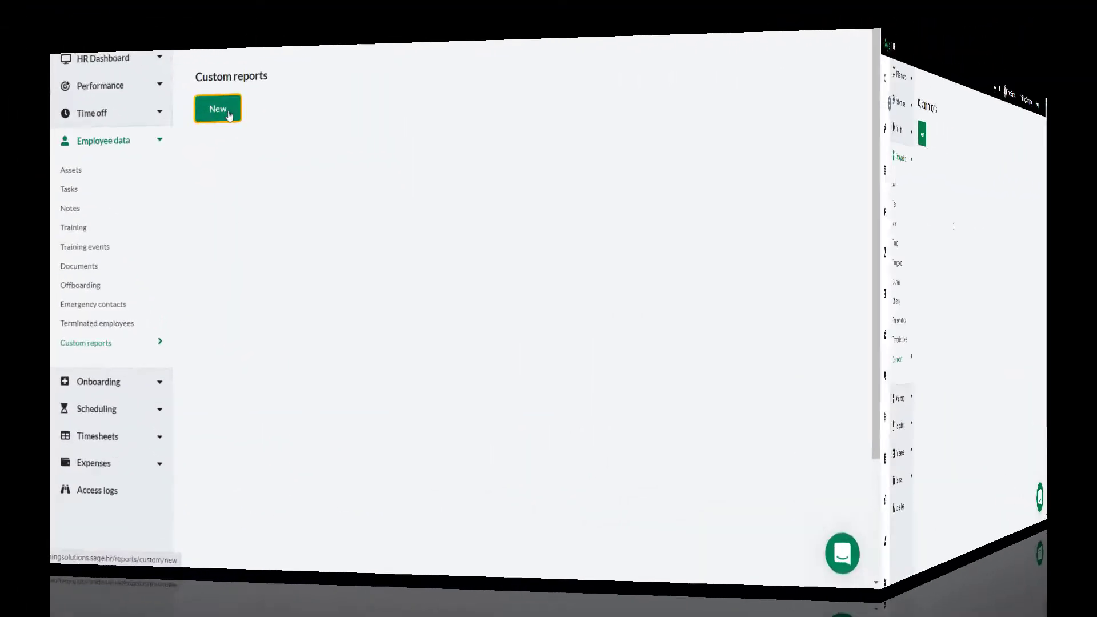
click(228, 114)
scroll(488, 238, down, 10)
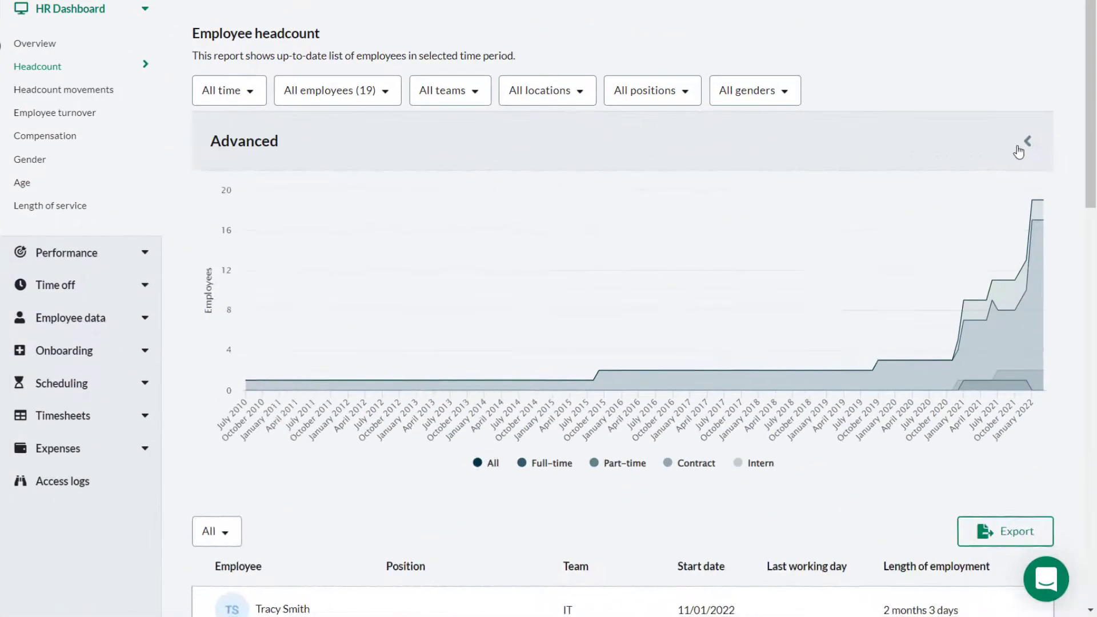
Expand the headcount report's Advanced filters and filter Tshirt size to S
click(1023, 144)
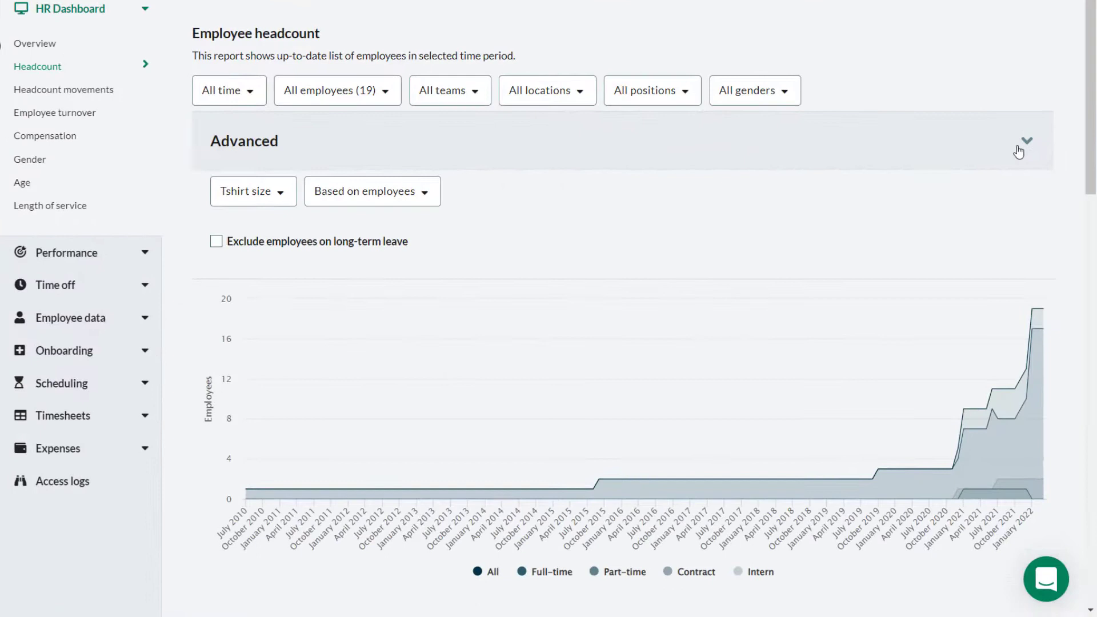
click(245, 199)
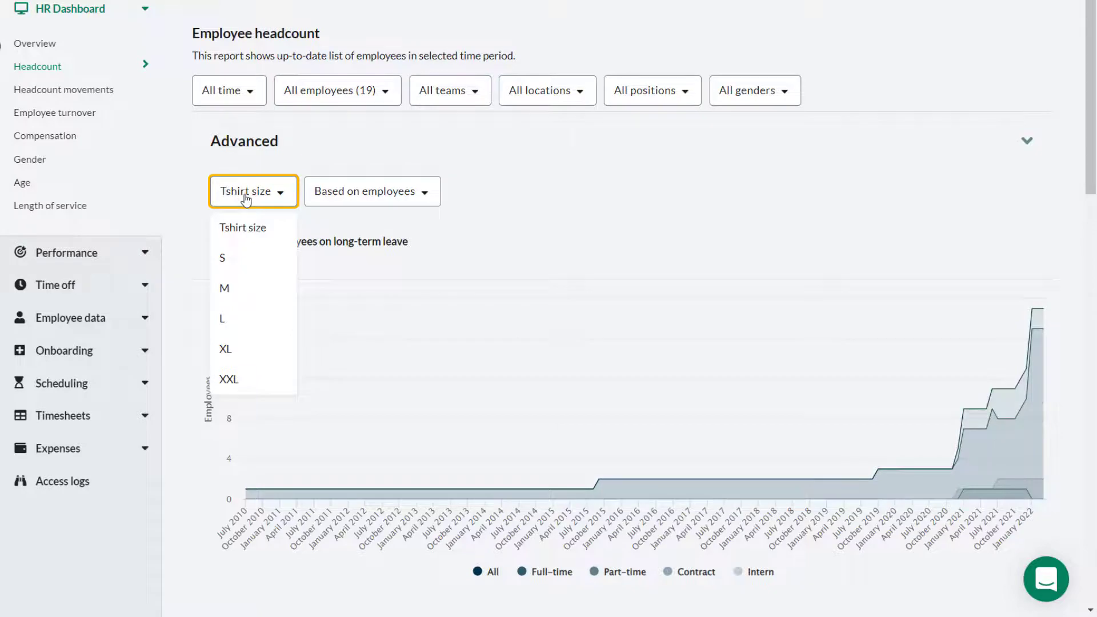
click(248, 263)
scroll(556, 217, down, 7)
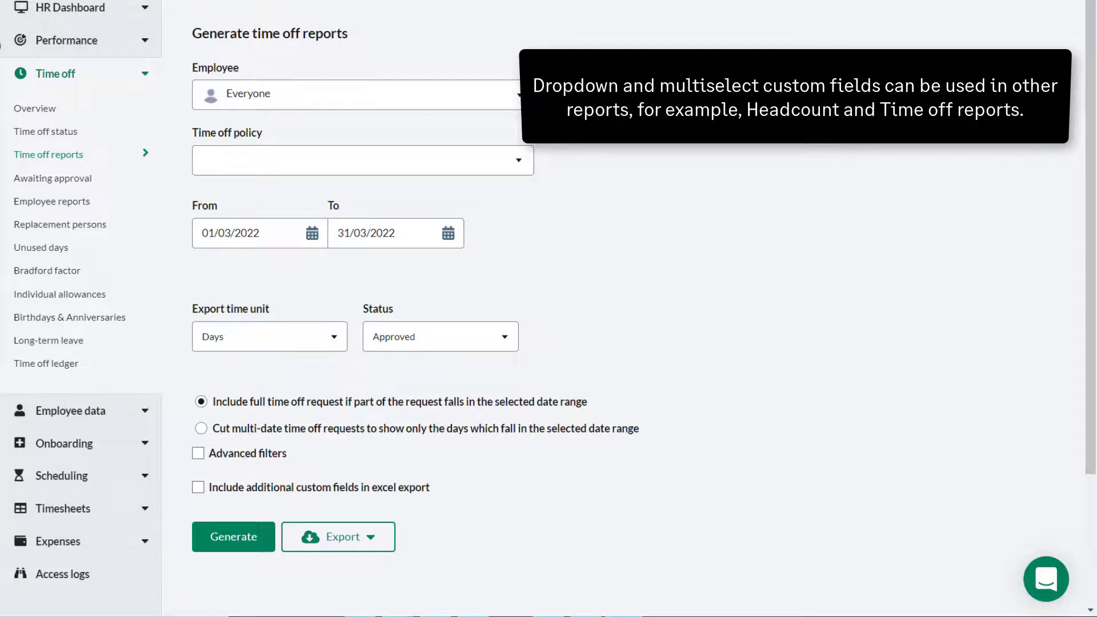
Choose the Business Trips policy and add Passport number and Passport expiry to the Excel export
click(252, 165)
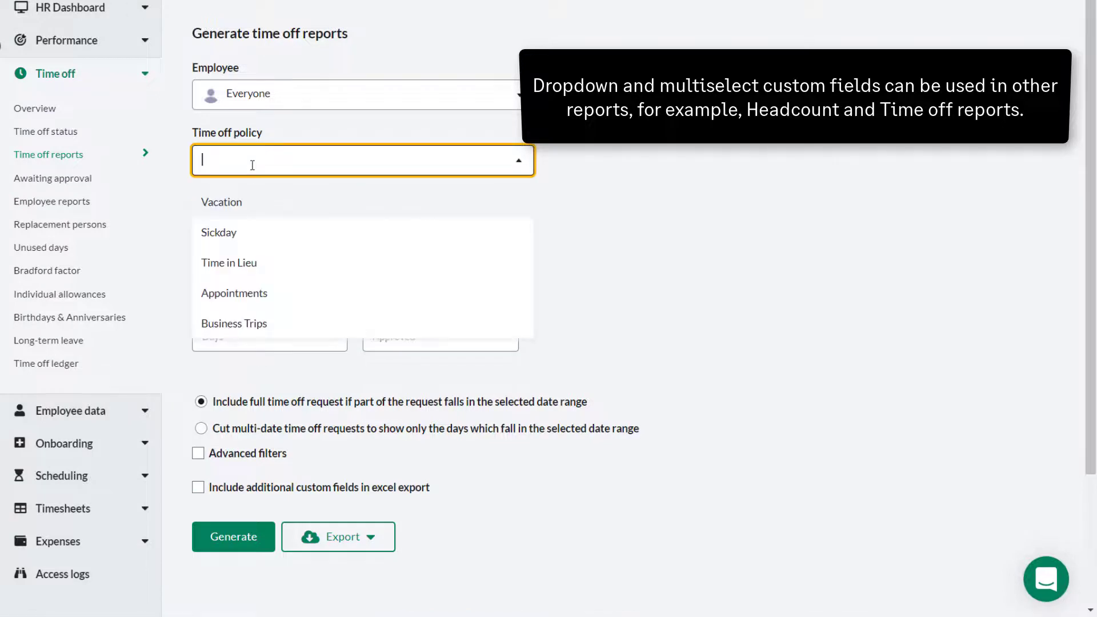
click(259, 320)
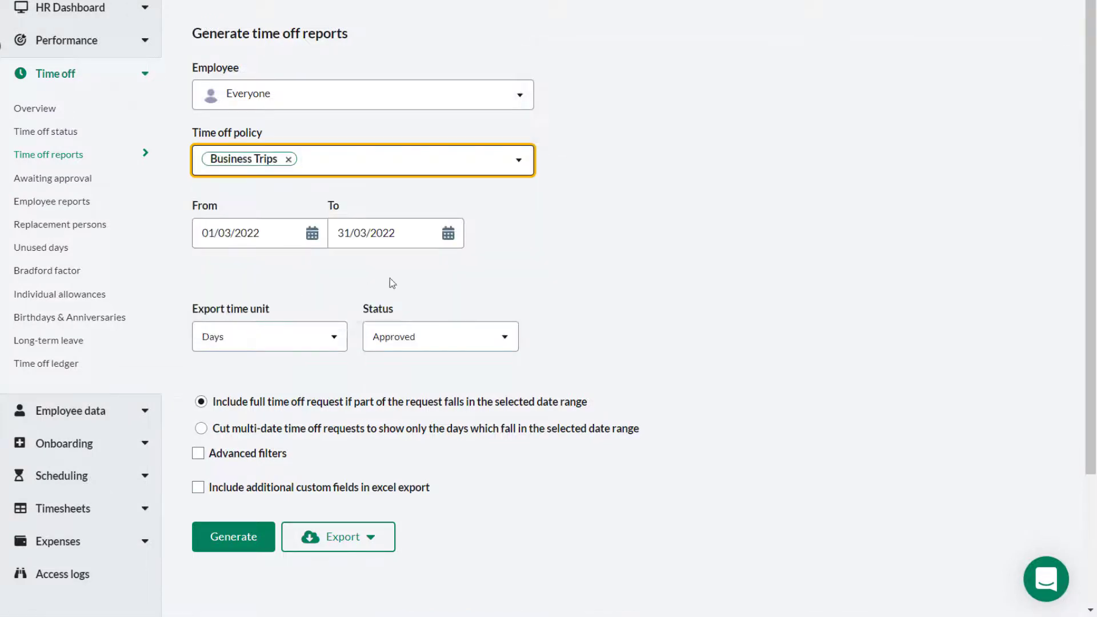
scroll(522, 246, down, 3)
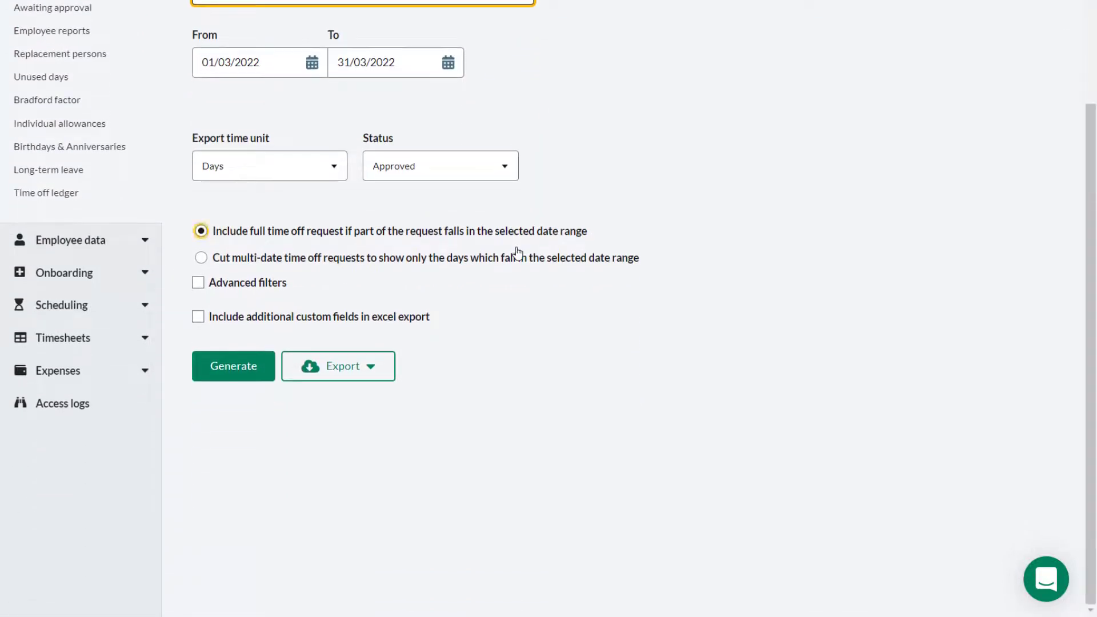
click(196, 320)
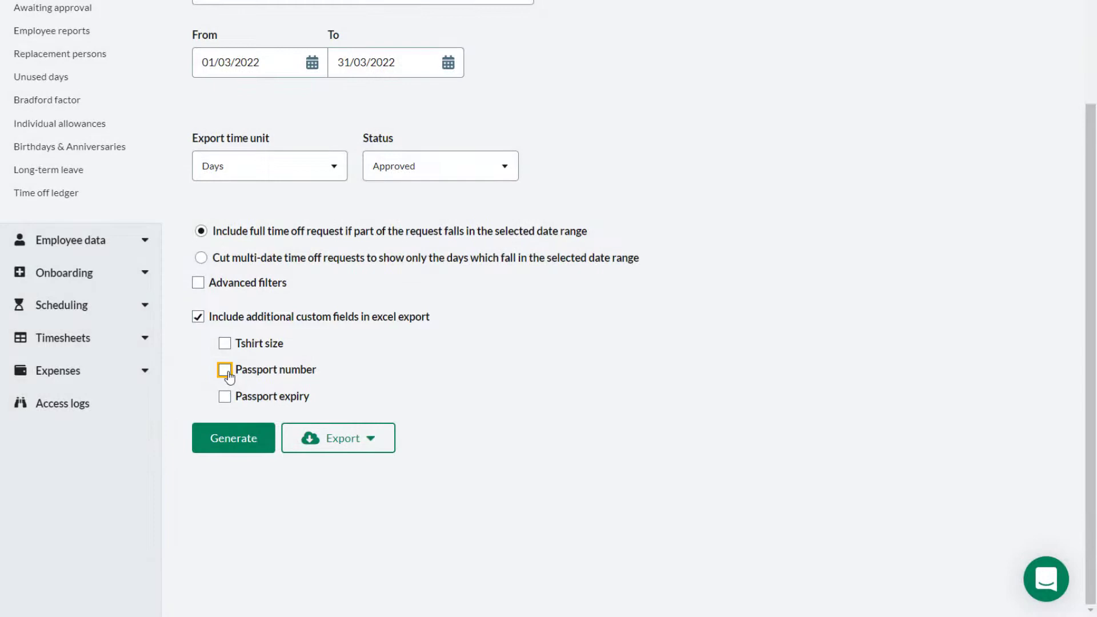
click(226, 370)
click(225, 397)
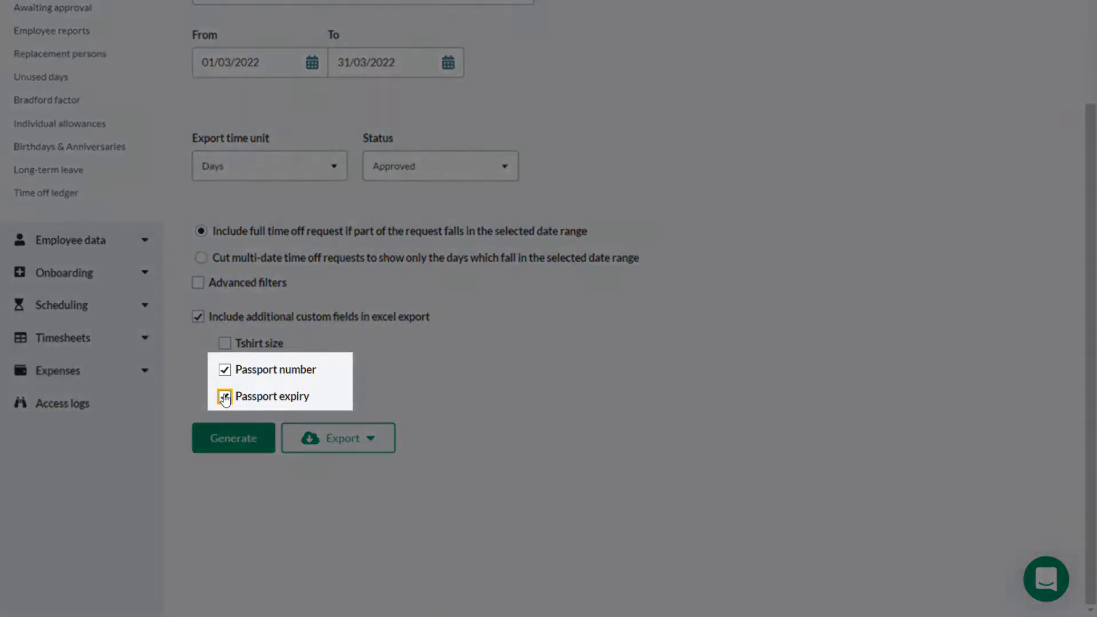